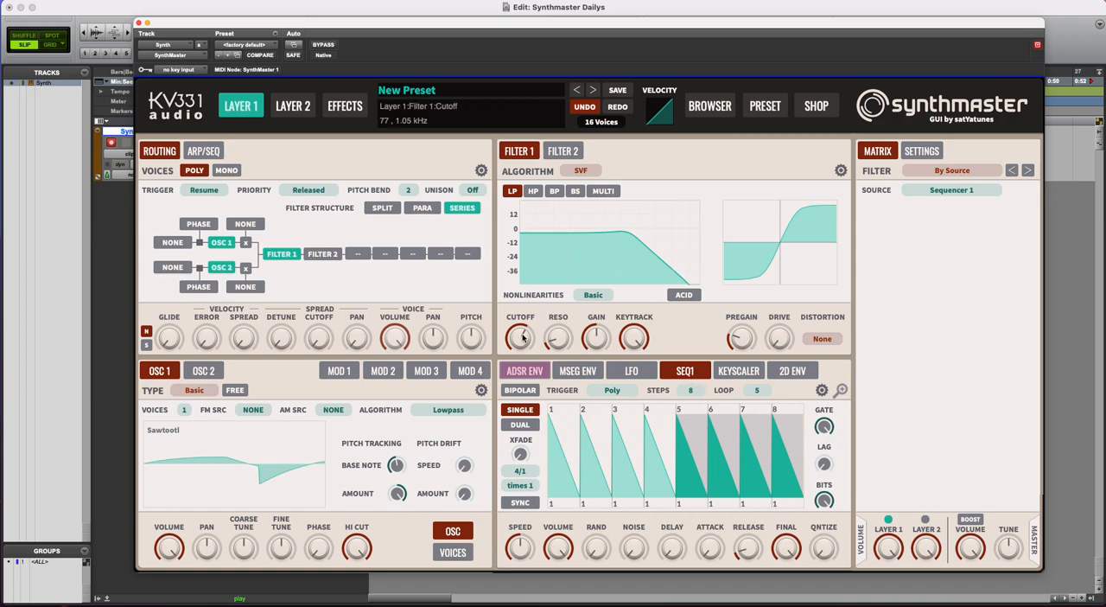
Add Sequencer 1 as a modulation source for Filter 1's cutoff on Layer 1
right_click(522, 338)
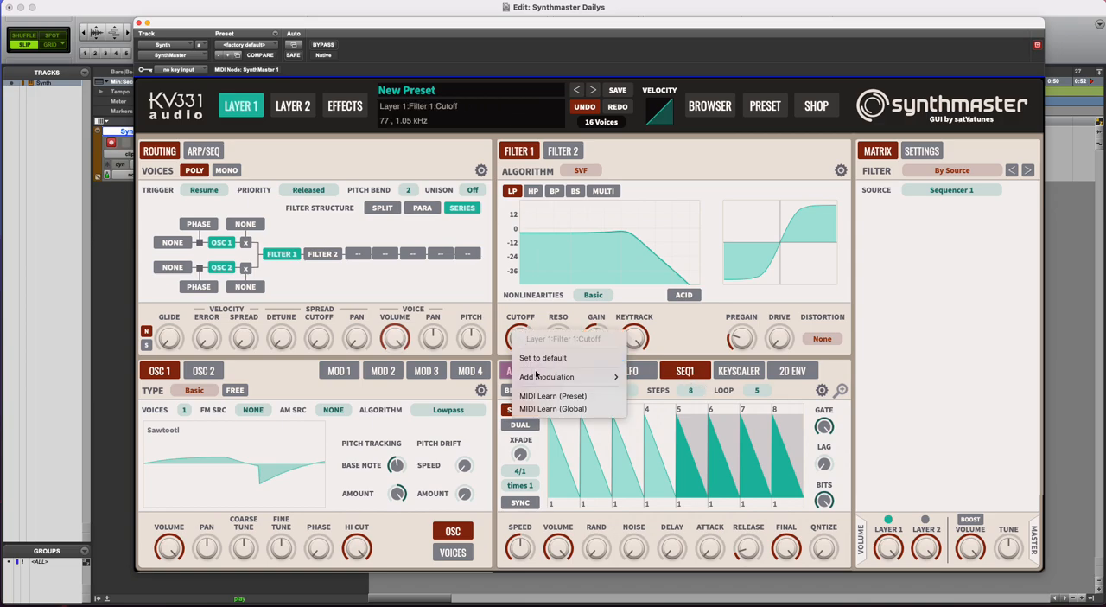
mouse_move(540, 377)
mouse_move(672, 472)
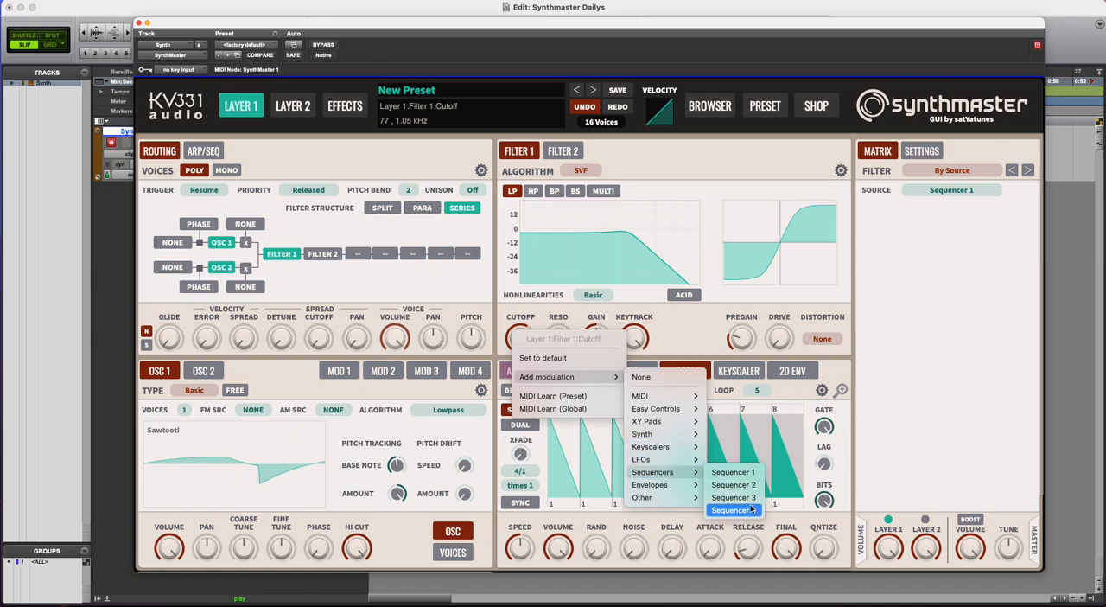
click(745, 472)
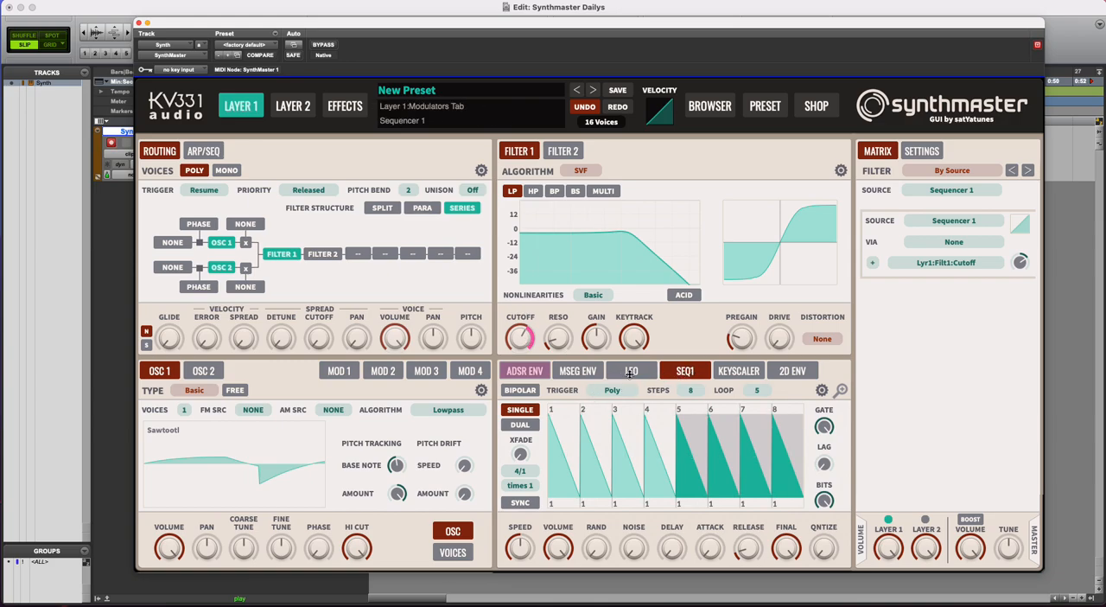
Look at LFO 1 for comparison, return to Sequencer 1 and lower Filter 1's base cutoff
click(630, 372)
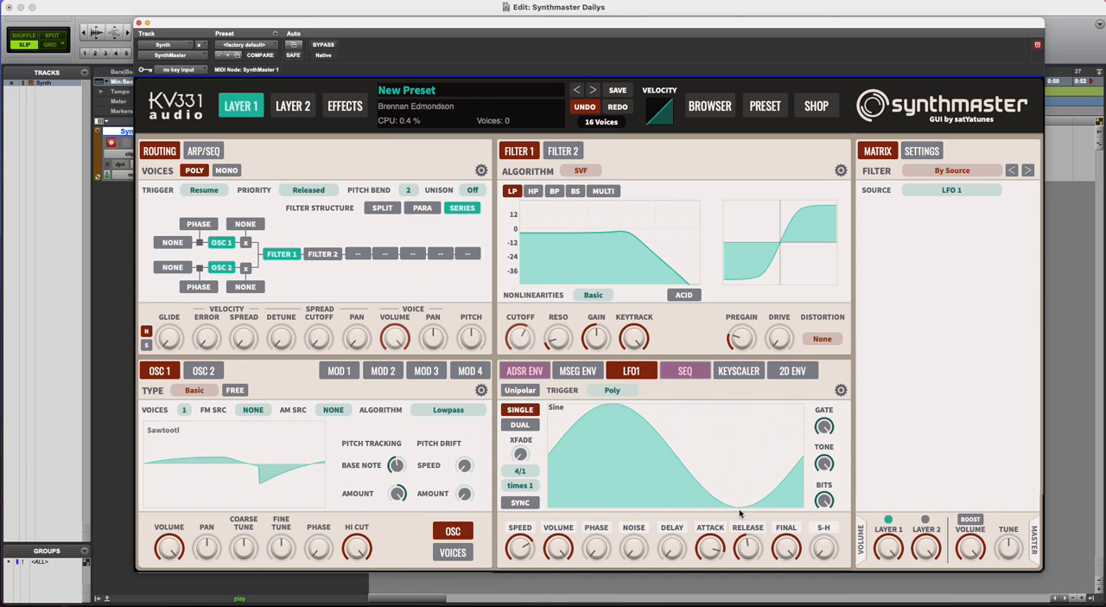
click(688, 371)
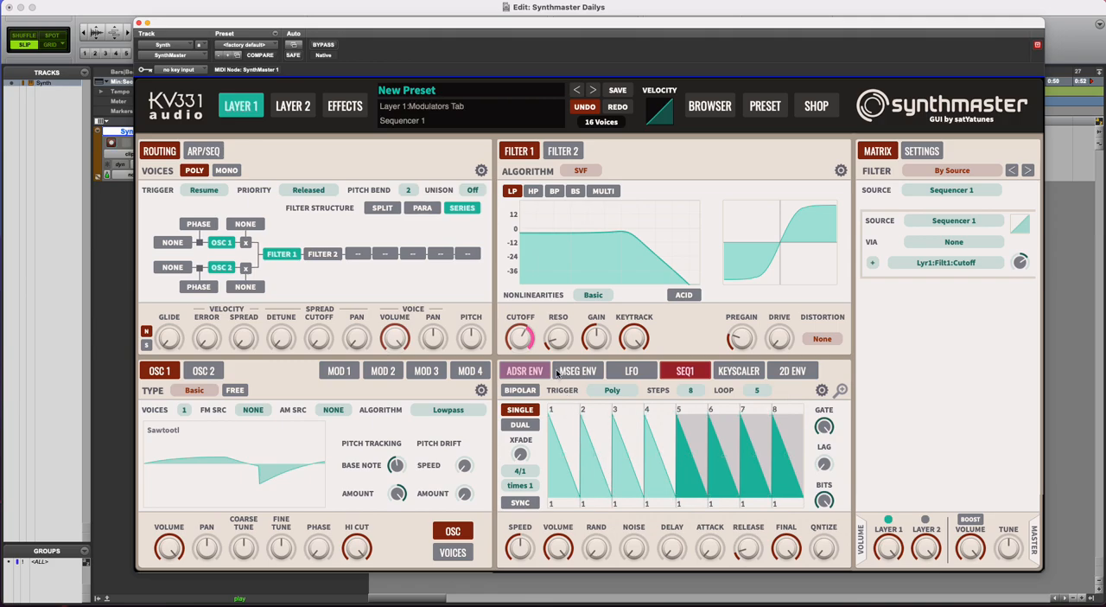
drag(524, 323, 524, 325)
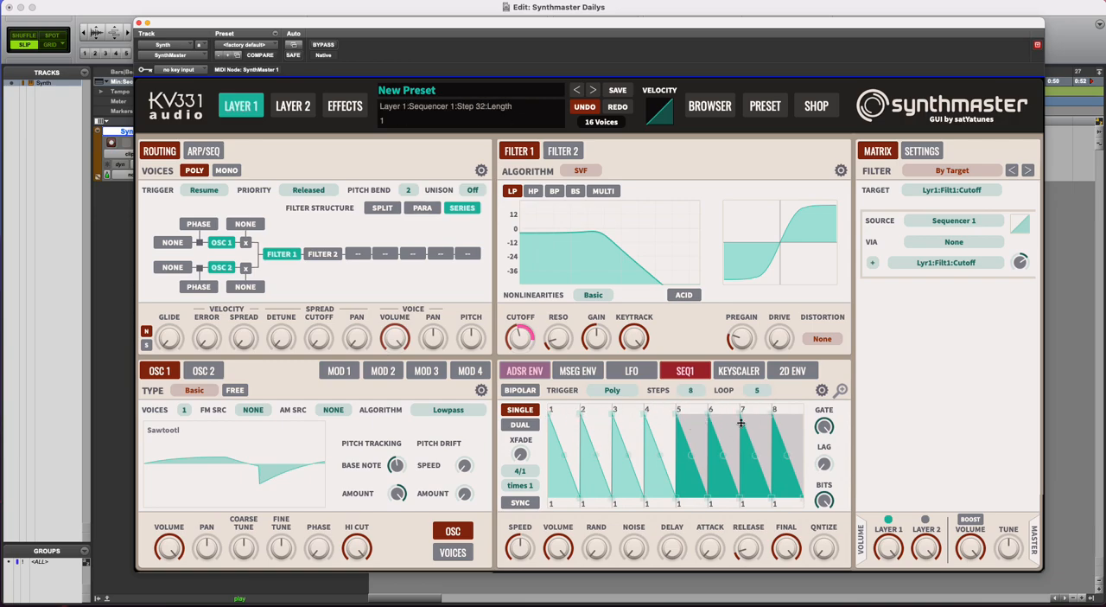
Set Sequencer 1 to 4 steps and reshape steps 3 and 4 into a V that dips about halfway between them
click(690, 390)
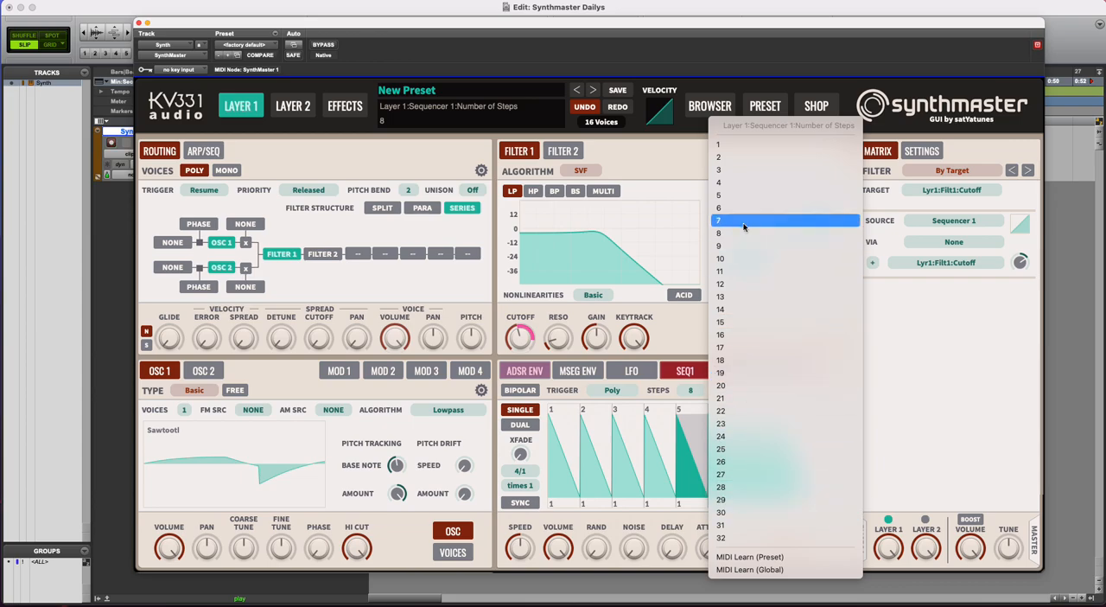
click(739, 184)
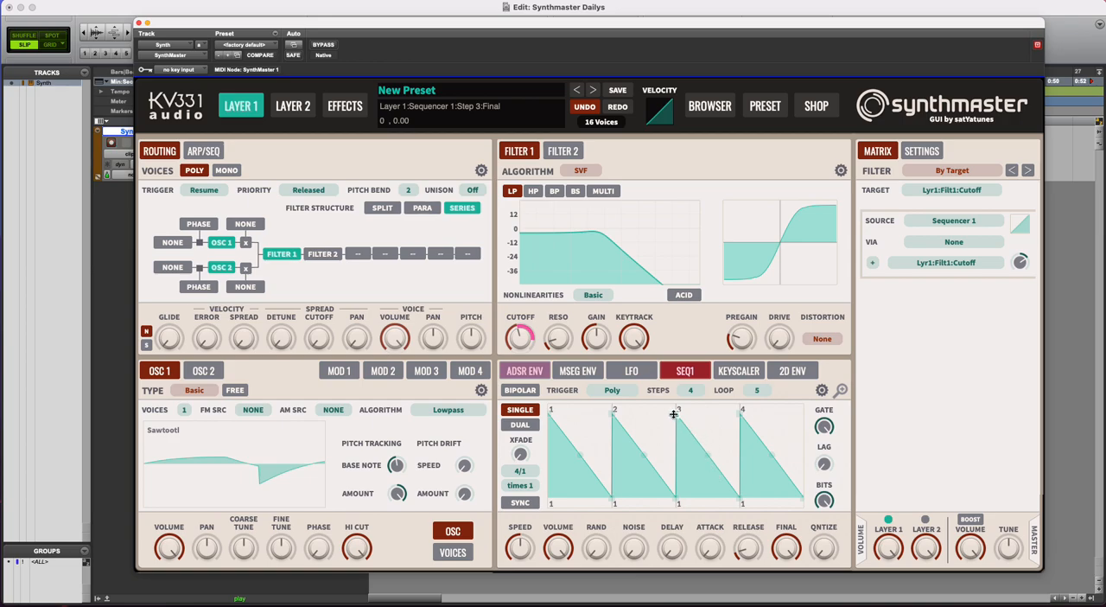
mouse_move(678, 415)
mouse_down()
mouse_move(671, 444)
mouse_move(673, 404)
mouse_up()
drag(740, 499, 738, 402)
drag(804, 500, 738, 450)
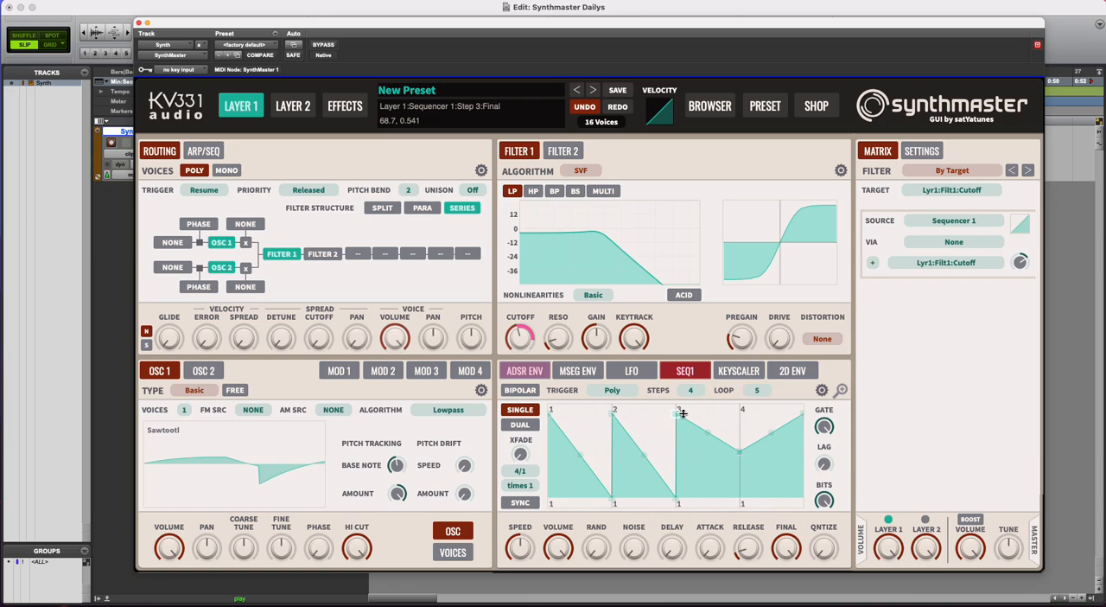
Set Sequencer 1's loop start to step 3 and adjust its playback with a higher speed and slightly lower volume
click(760, 391)
click(811, 170)
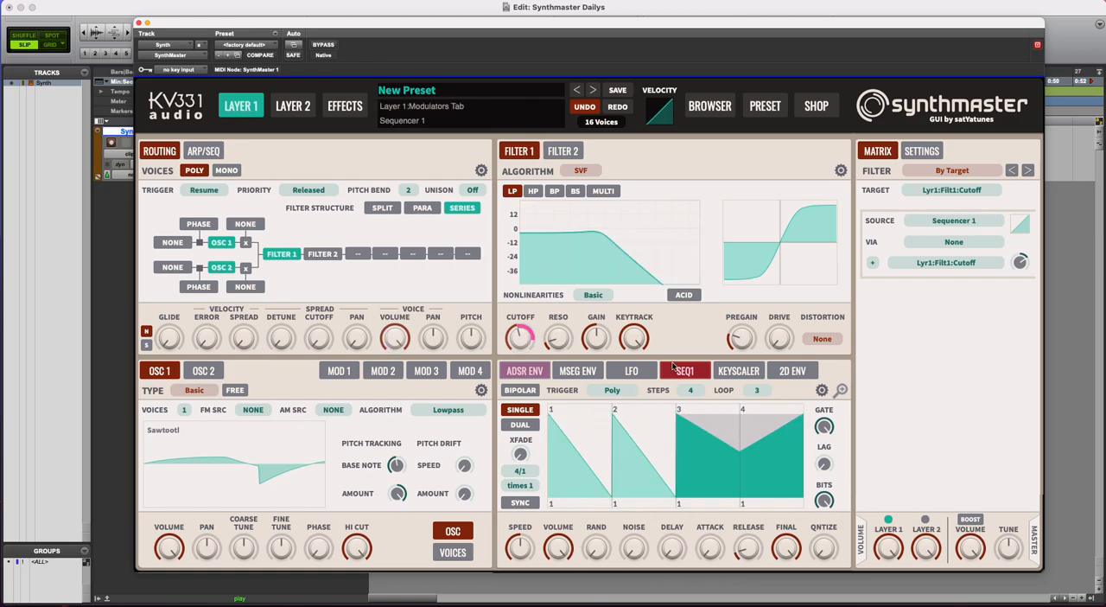
drag(524, 551, 552, 576)
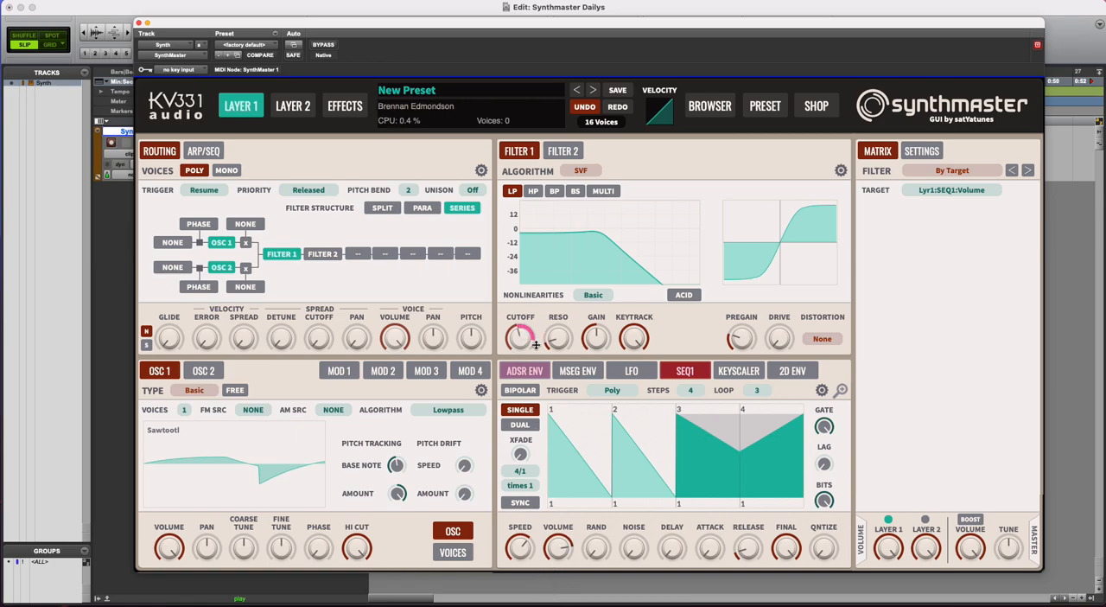
Try out the randomize, noise and delay amounts on Sequencer 1, returning each to zero
drag(598, 551, 605, 518)
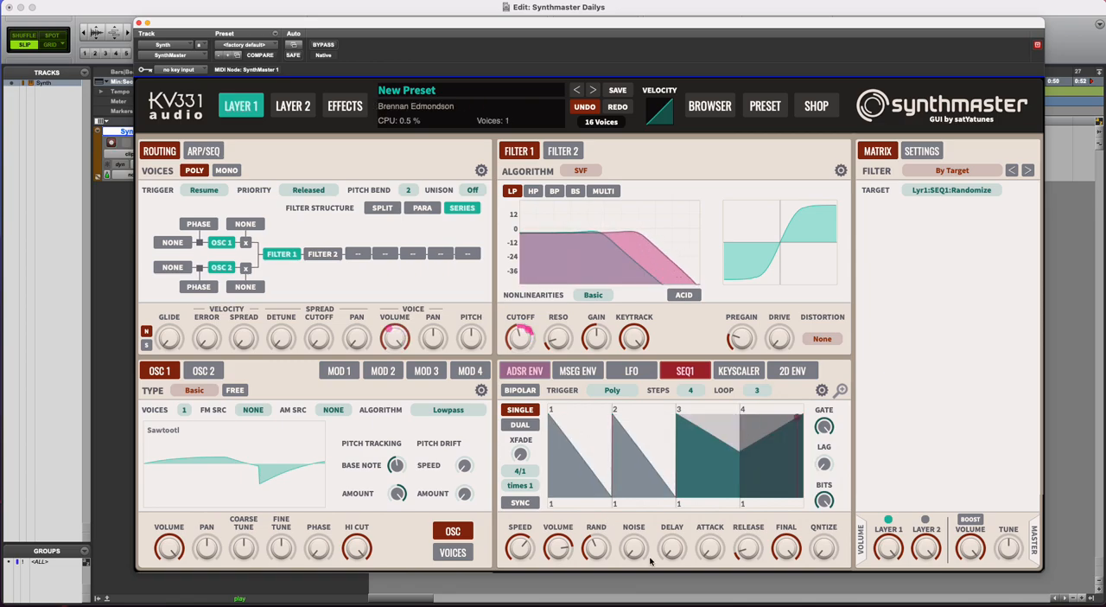
drag(596, 553, 637, 508)
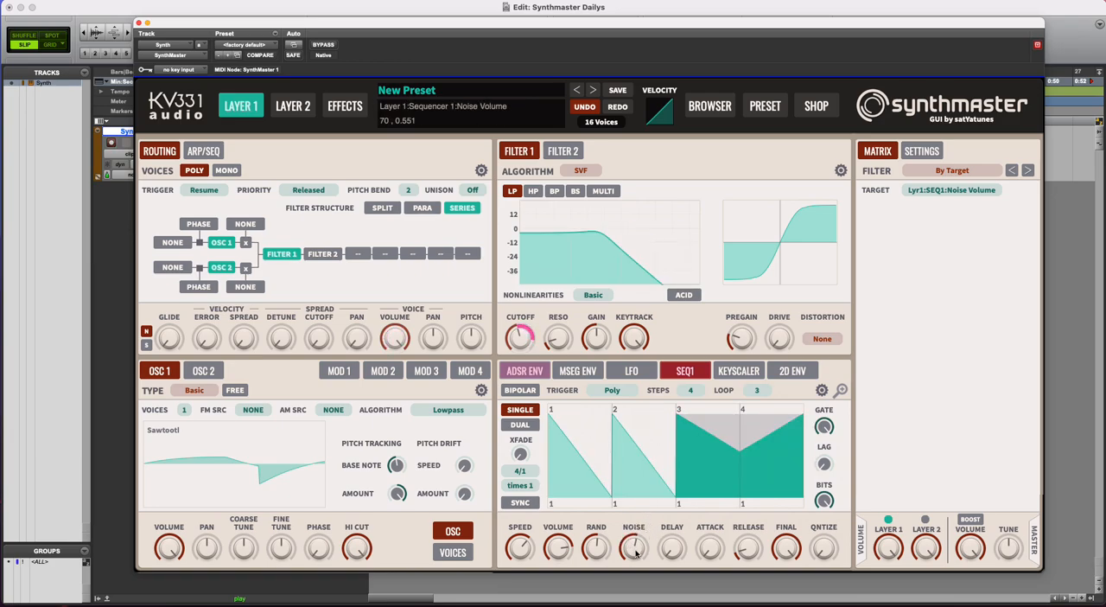
click(604, 550)
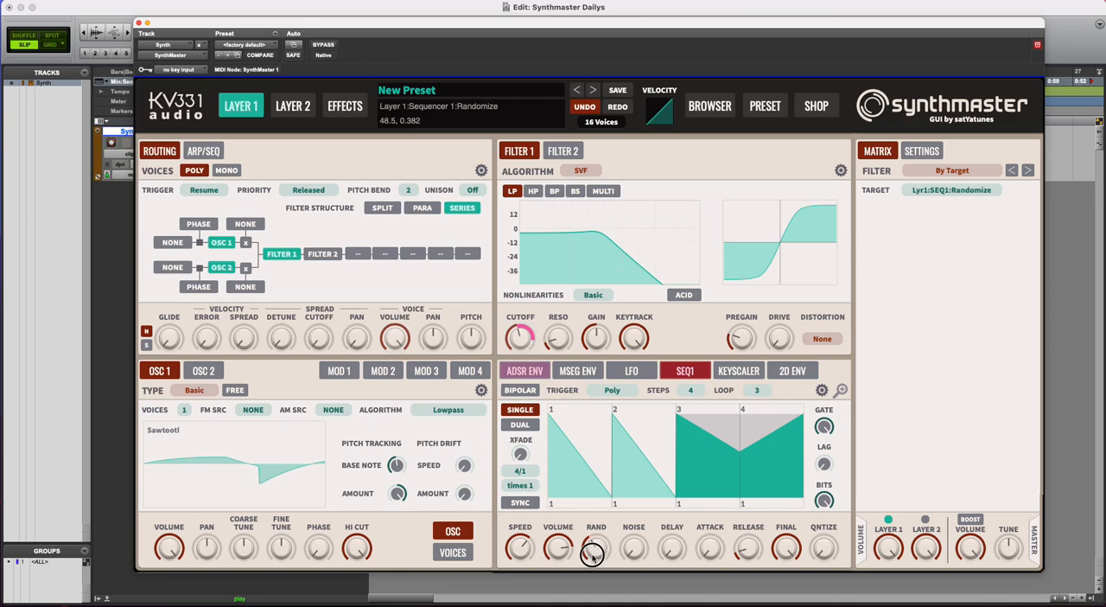
click(679, 549)
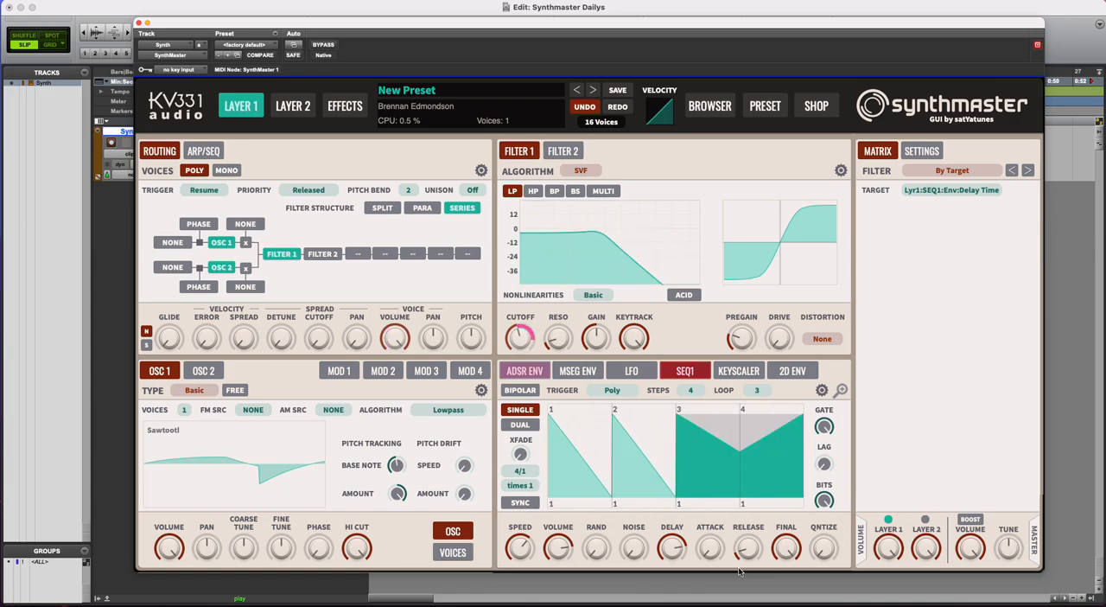
Raise Sequencer 1's attack time so the filter modulation fades in gradually
drag(713, 554, 713, 517)
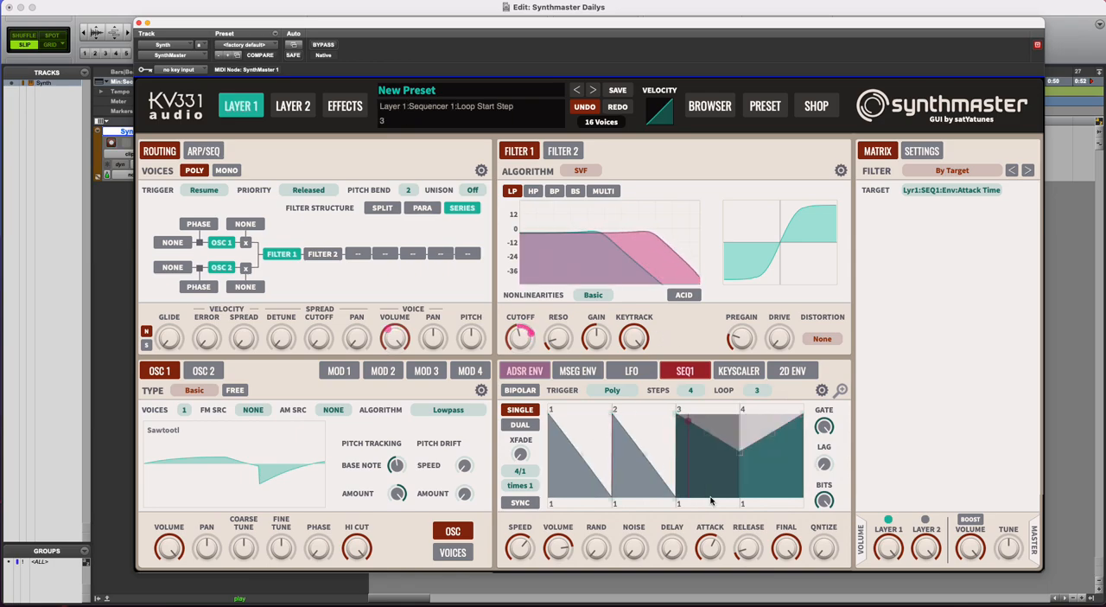
drag(707, 549, 711, 528)
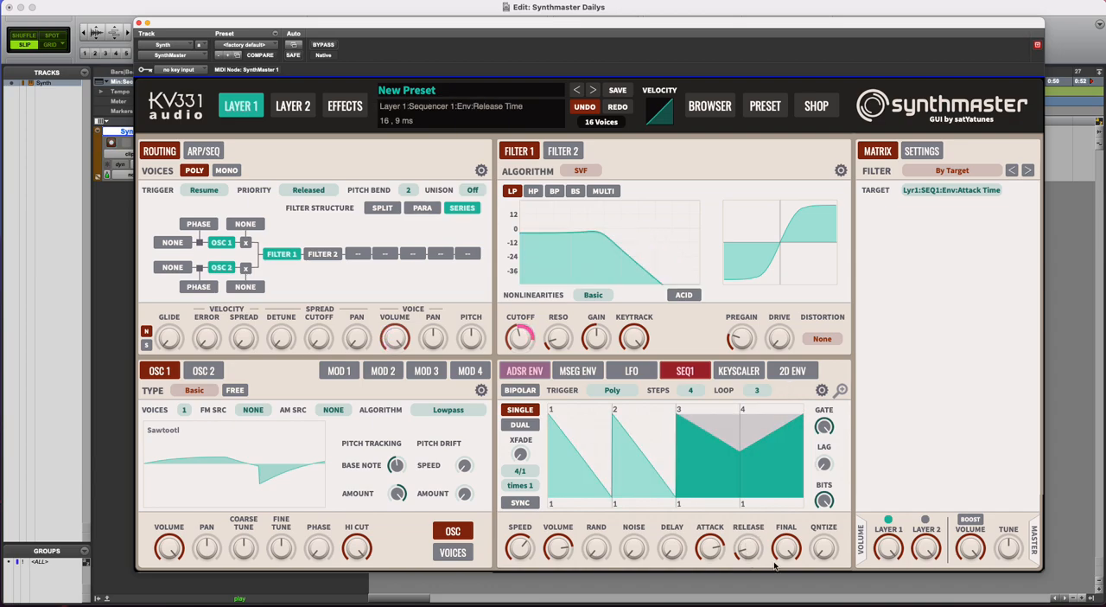
Try a reduced bit depth on Sequencer 1, restore it, and shorten the gate time to about half of each step
click(825, 501)
drag(820, 532, 818, 564)
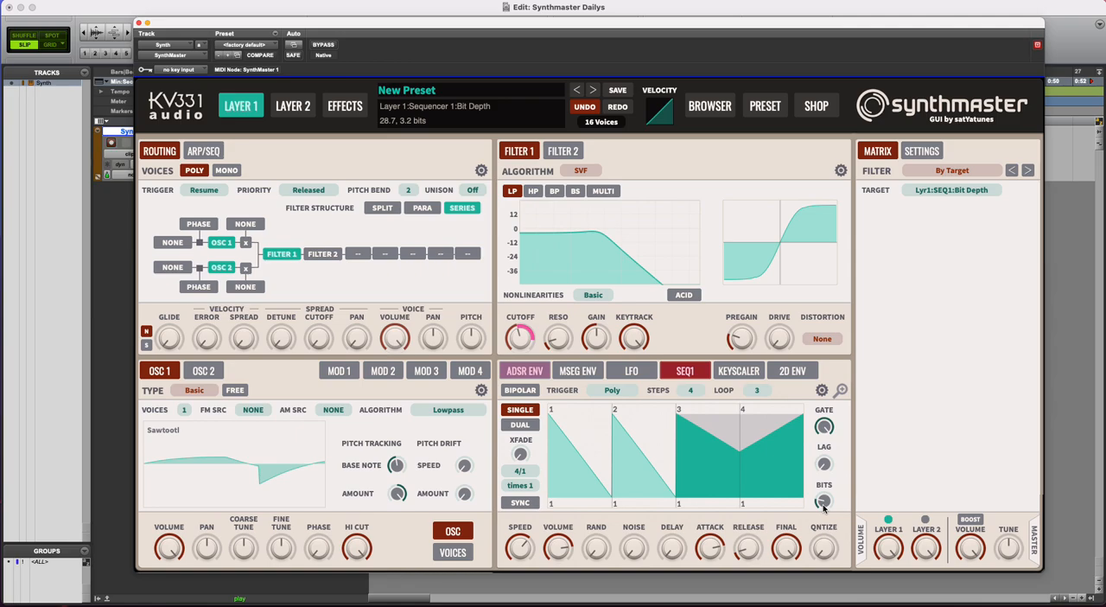
drag(827, 429, 821, 468)
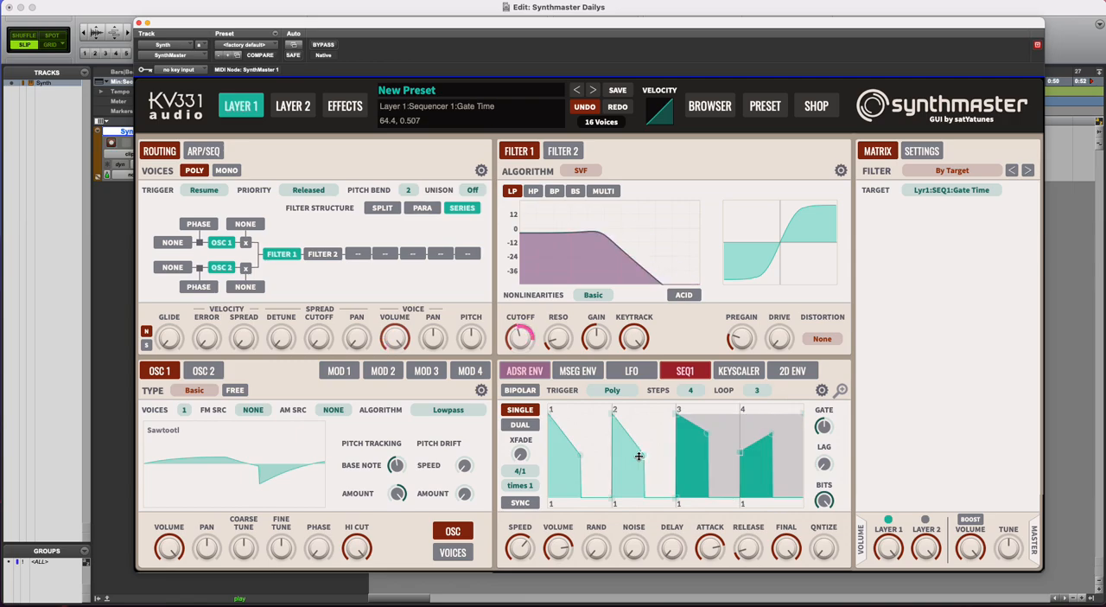
Add Sequencer 2 as a modulation source for Oscillator 1's fine tune
click(631, 370)
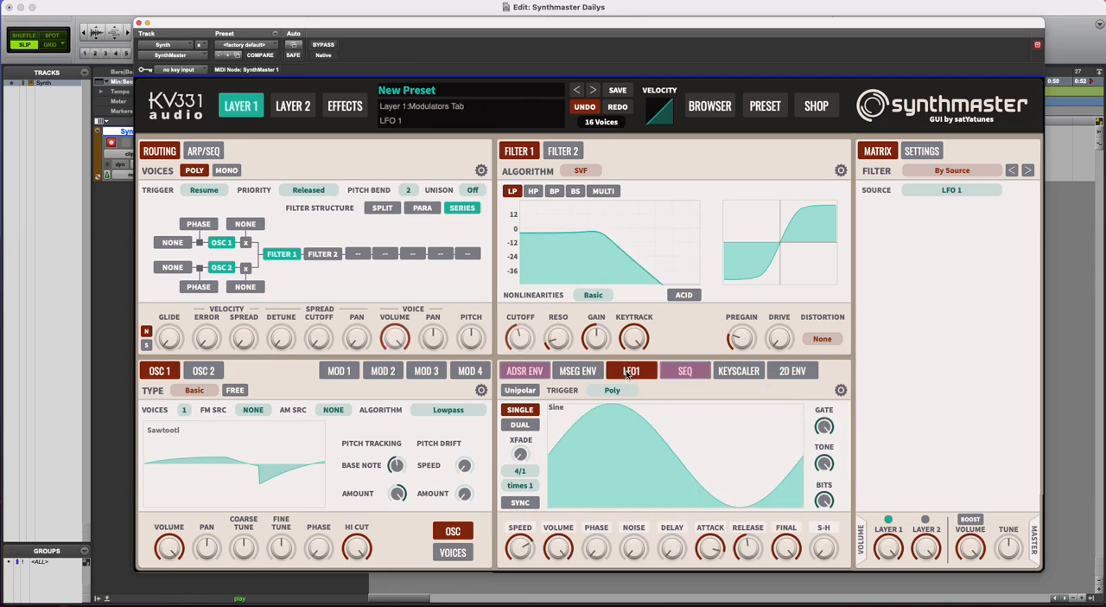
click(682, 371)
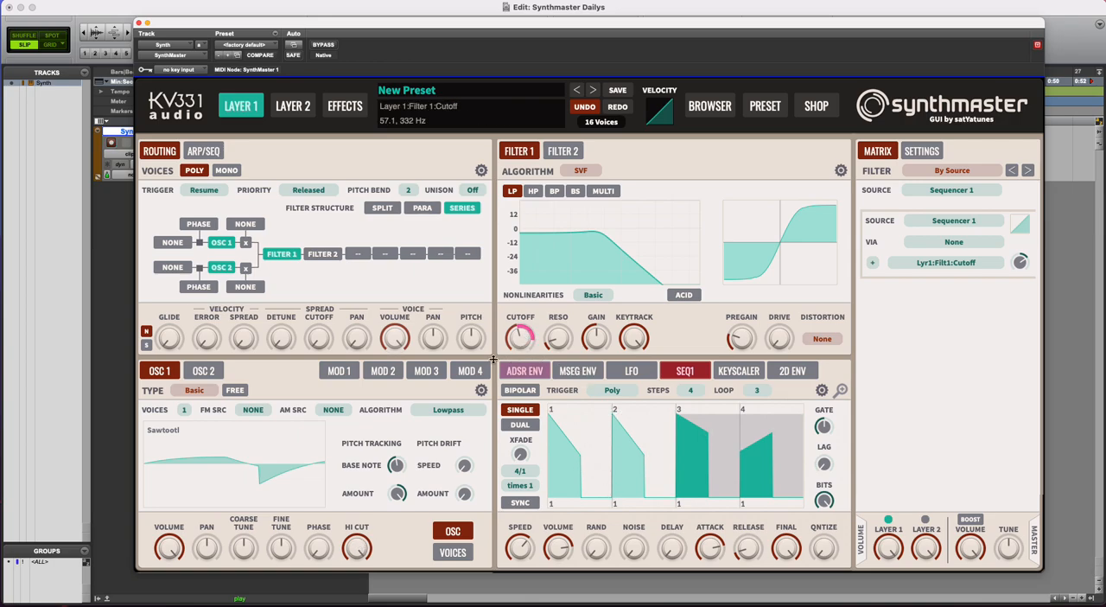
right_click(281, 547)
mouse_move(346, 499)
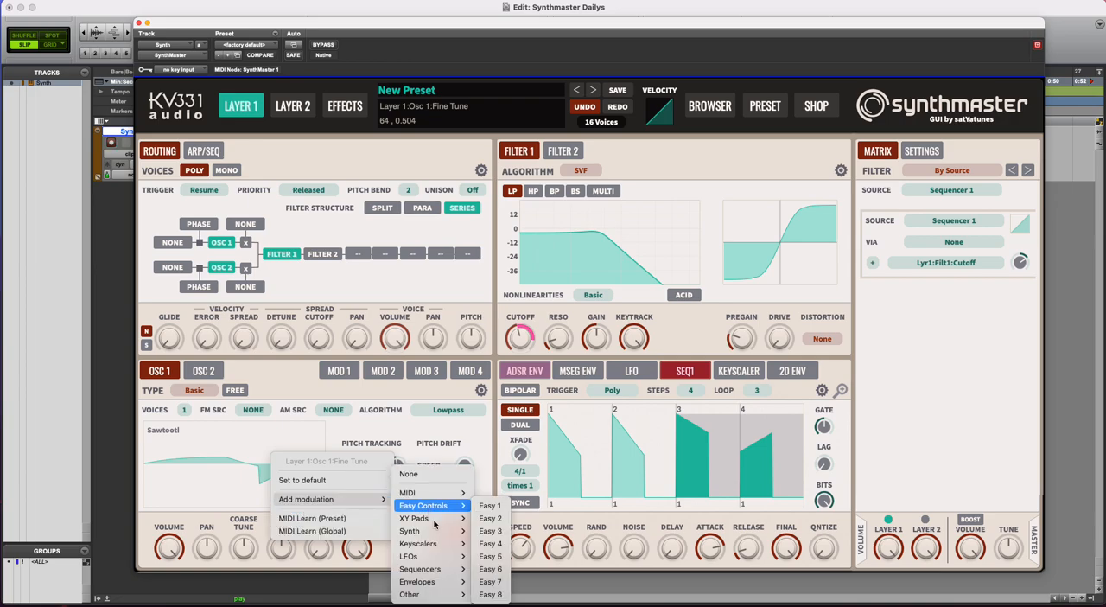
mouse_move(424, 569)
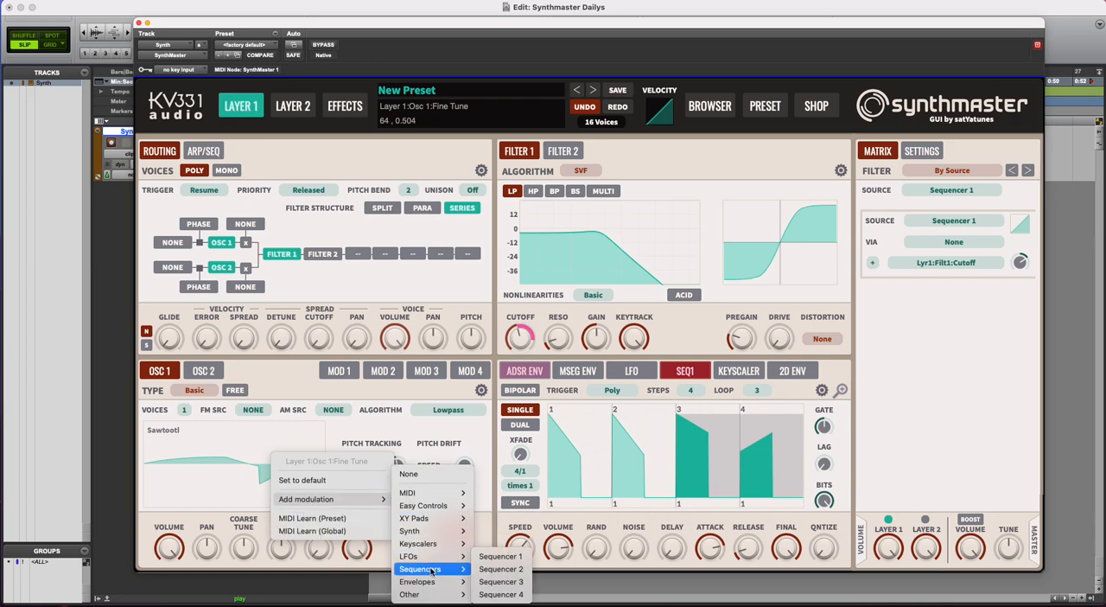
click(521, 570)
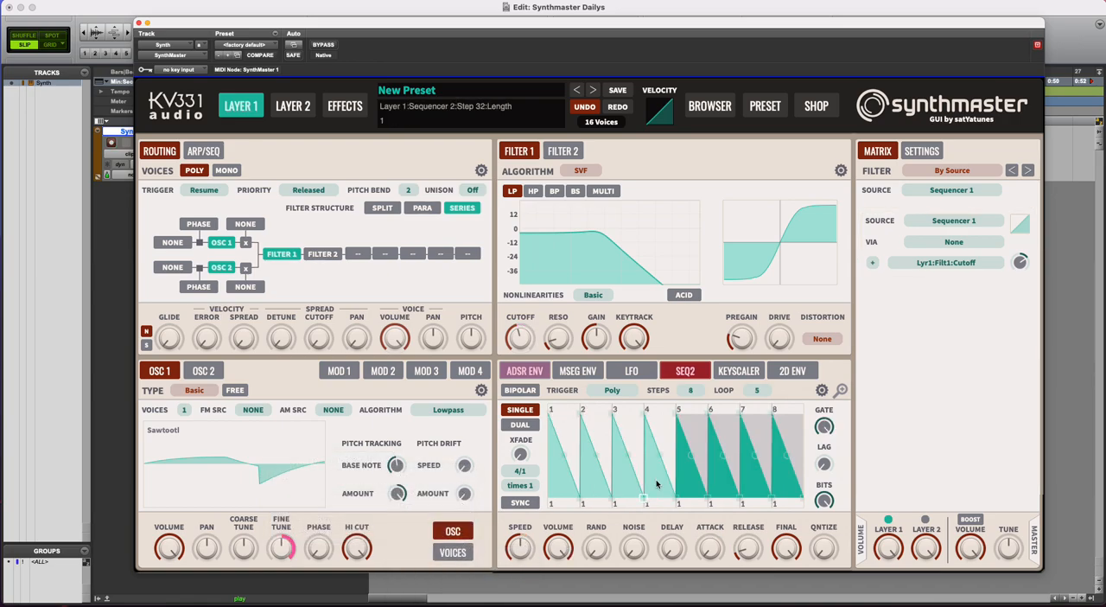
Bring up Sequencer 2 for editing and increase its speed
click(687, 373)
click(695, 386)
click(696, 373)
click(700, 399)
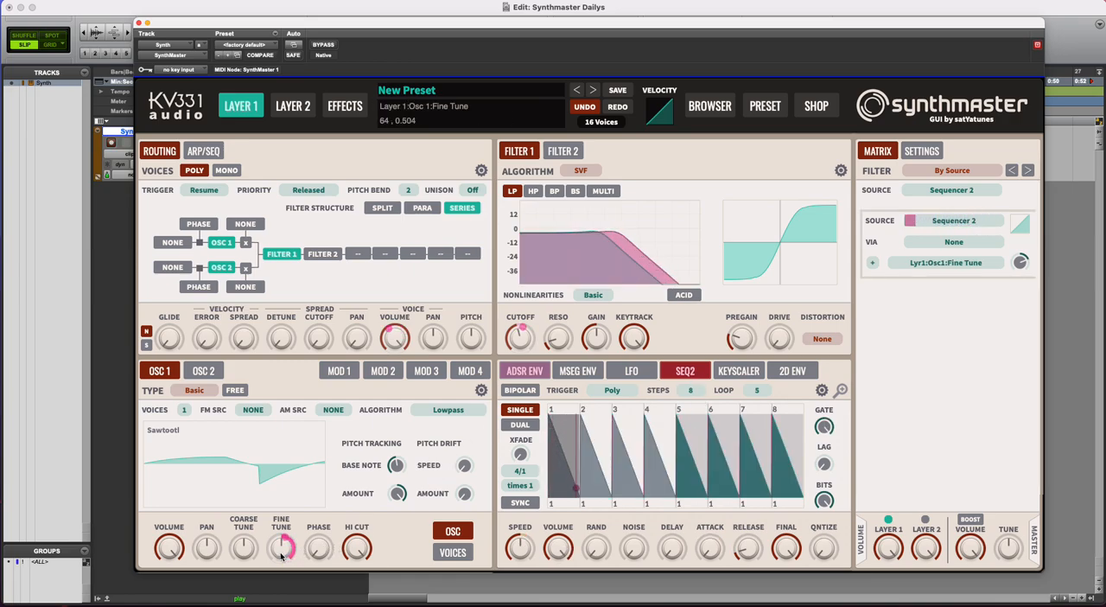
mouse_move(523, 555)
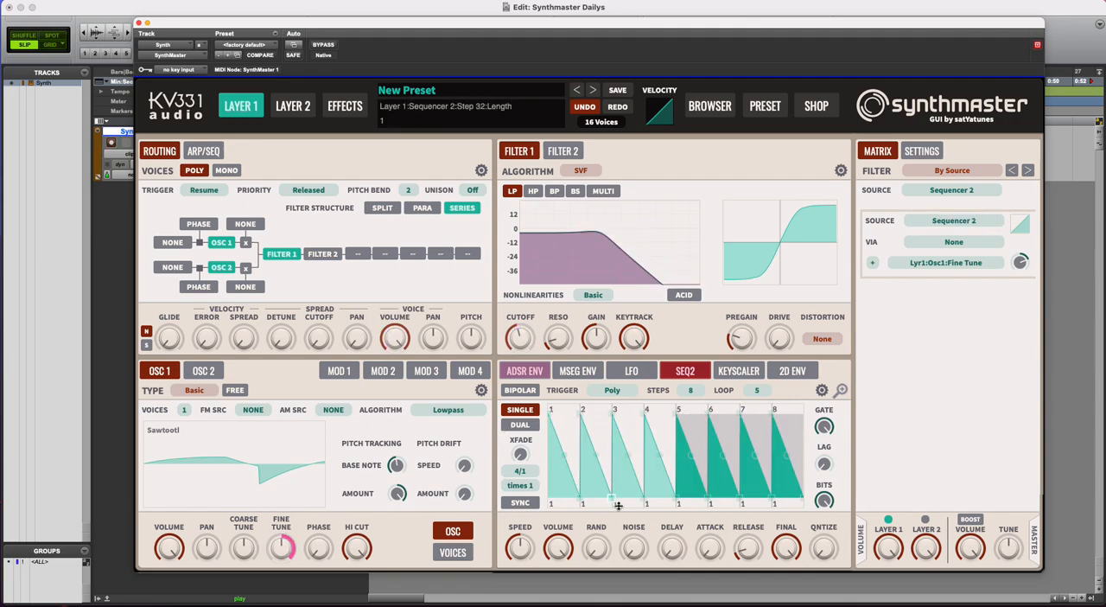
drag(520, 549, 522, 533)
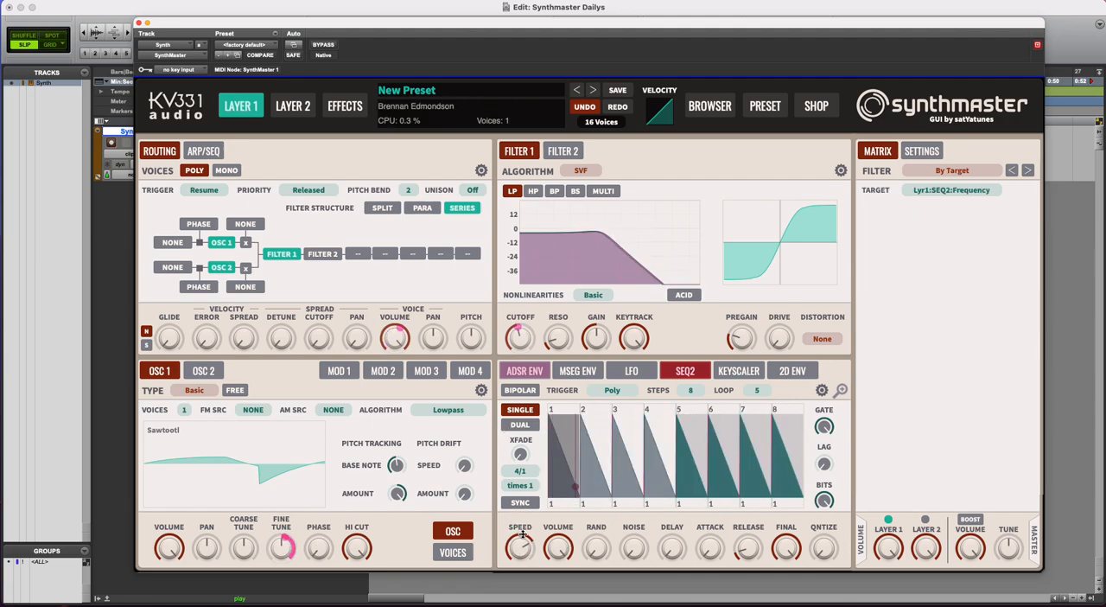